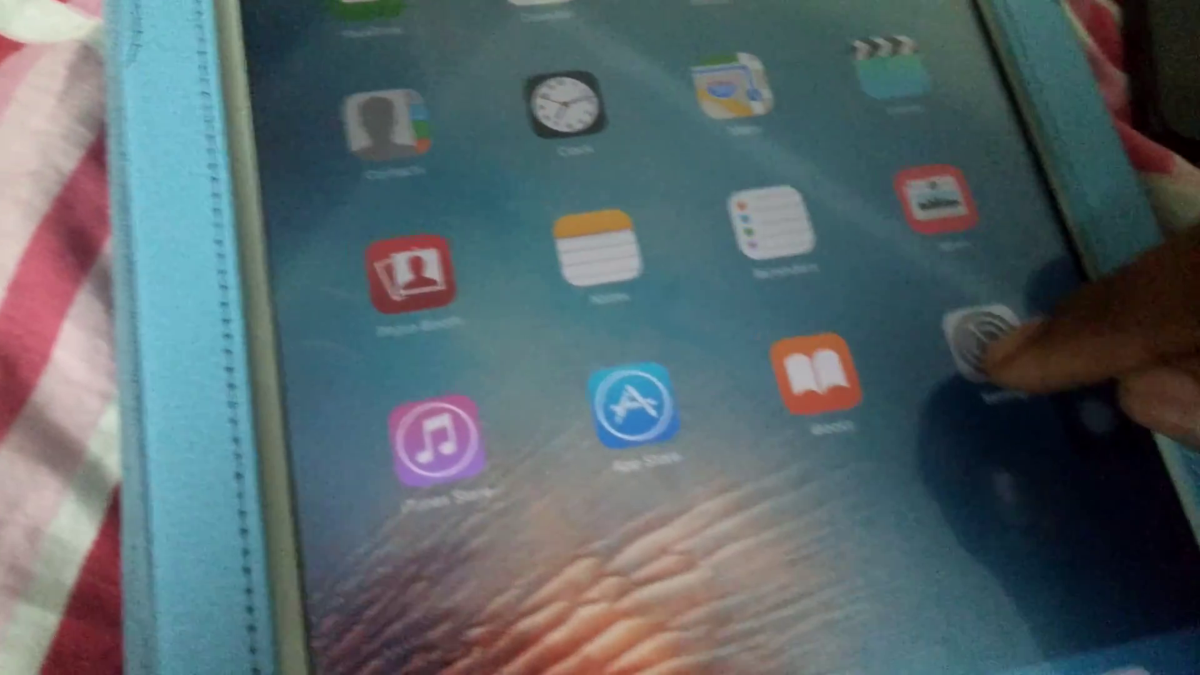
Step: On the iPad, turn off 'Calls from iPhone' in FaceTime settings, leaving FaceTime enabled
left_click(975, 338)
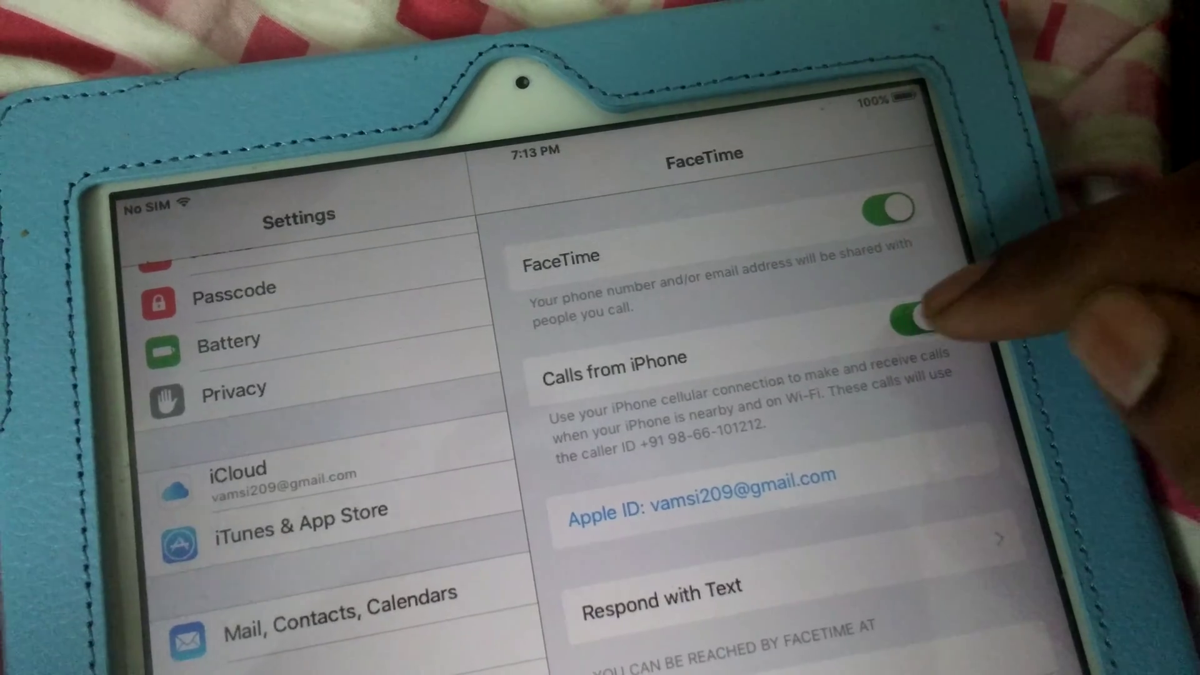
left_click(911, 320)
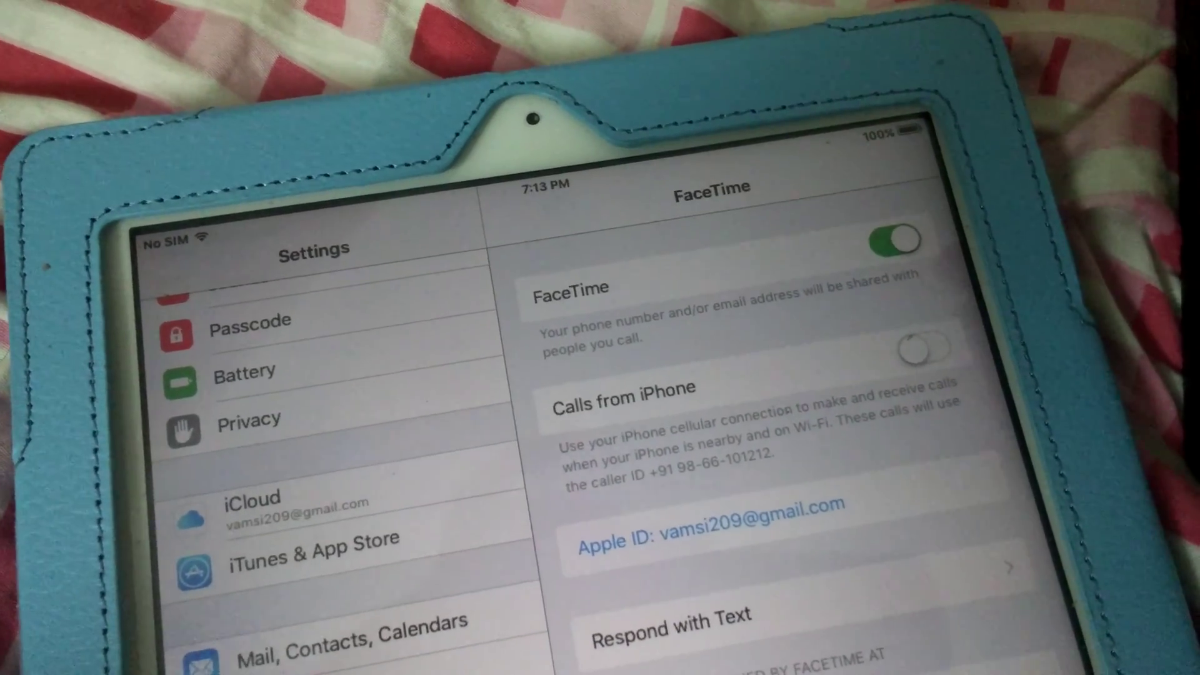